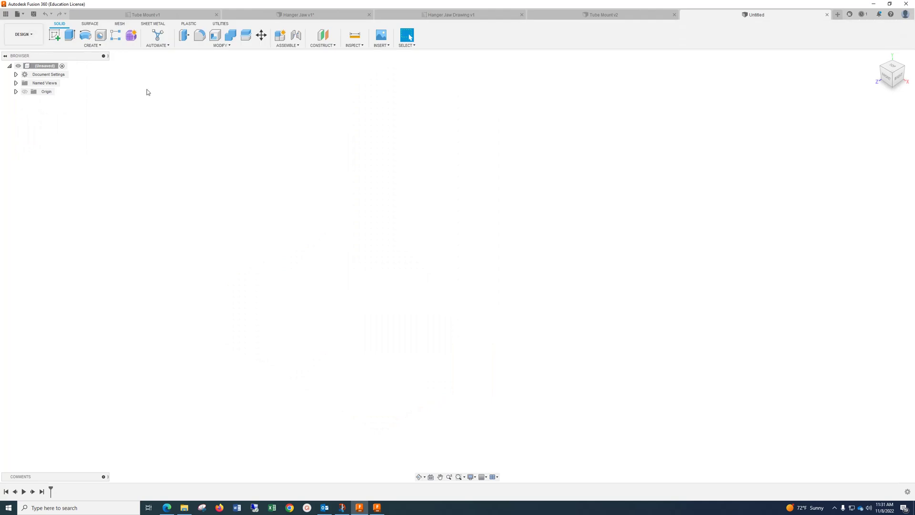
# Start a new sketch on the right-side origin plane.
pyautogui.click(101, 45)
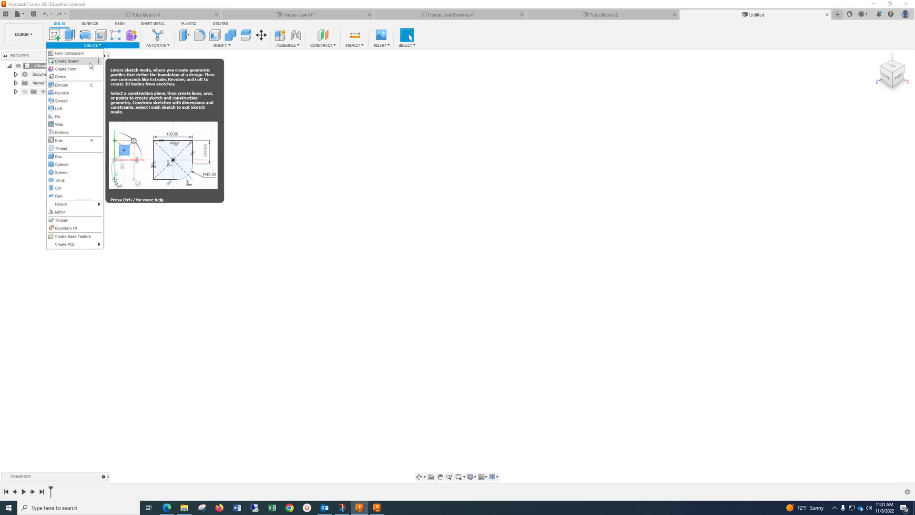
pyautogui.click(91, 62)
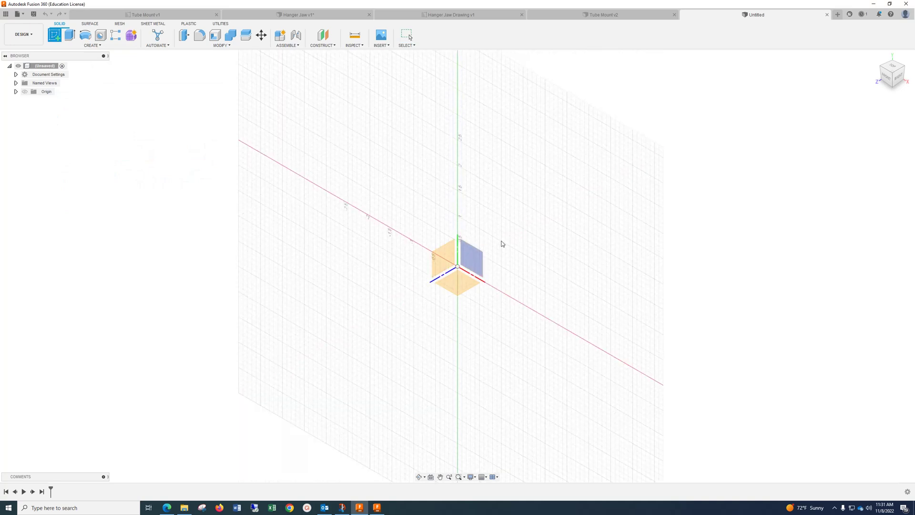
pyautogui.click(436, 246)
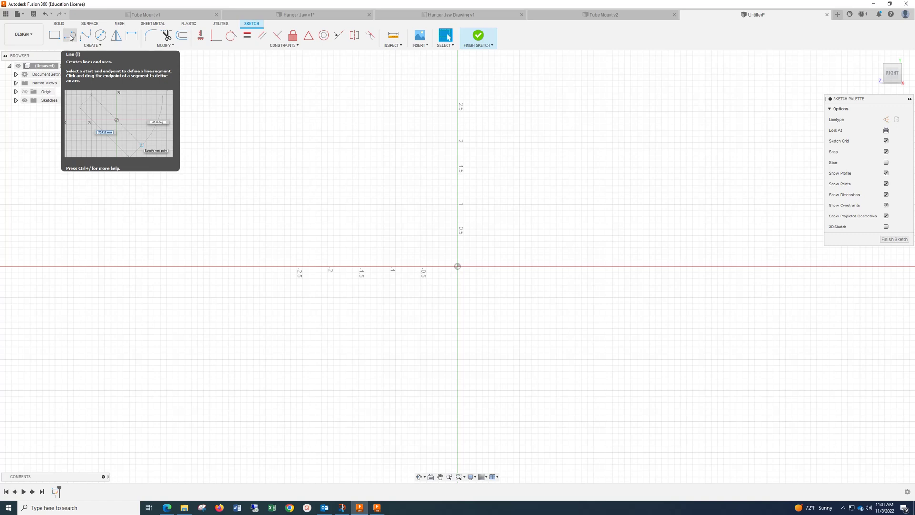
# Draw a horizontal sketch line 5.375 in long from the origin for the profile's base.
pyautogui.click(71, 37)
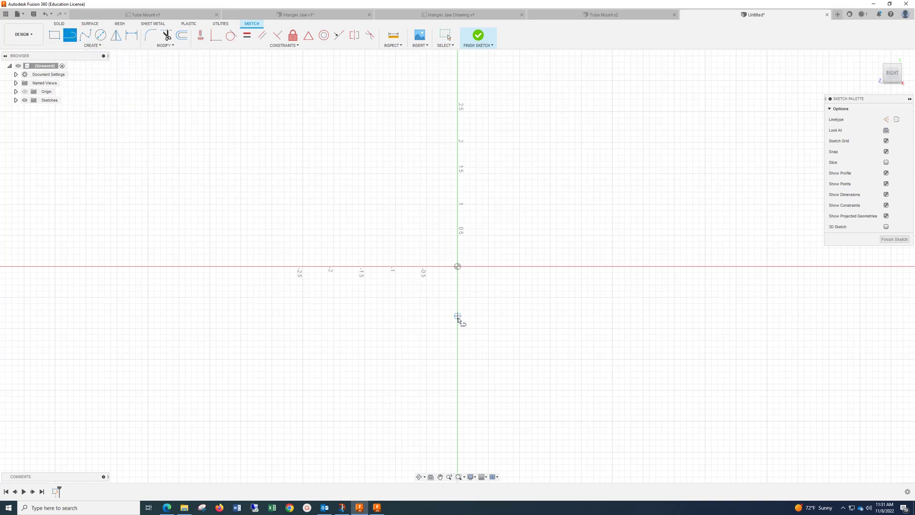
pyautogui.click(458, 267)
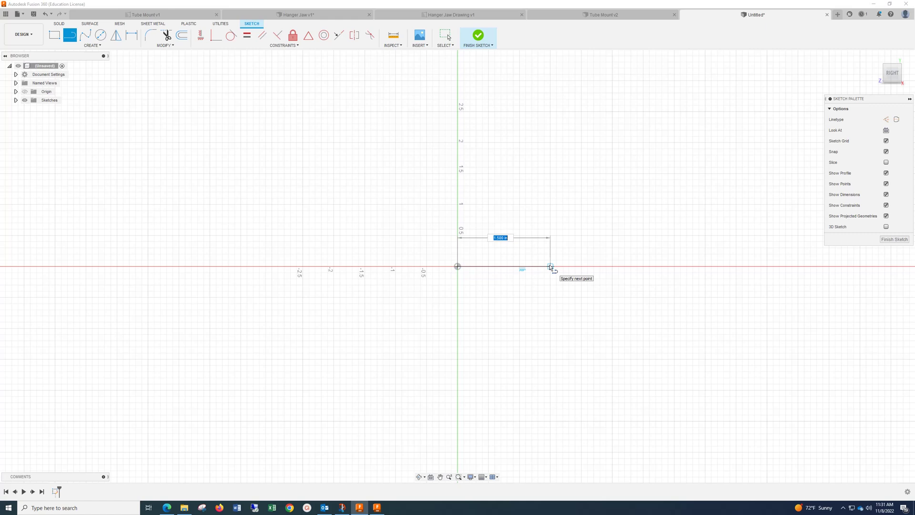
pyautogui.write('5.375')
pyautogui.press('Return')
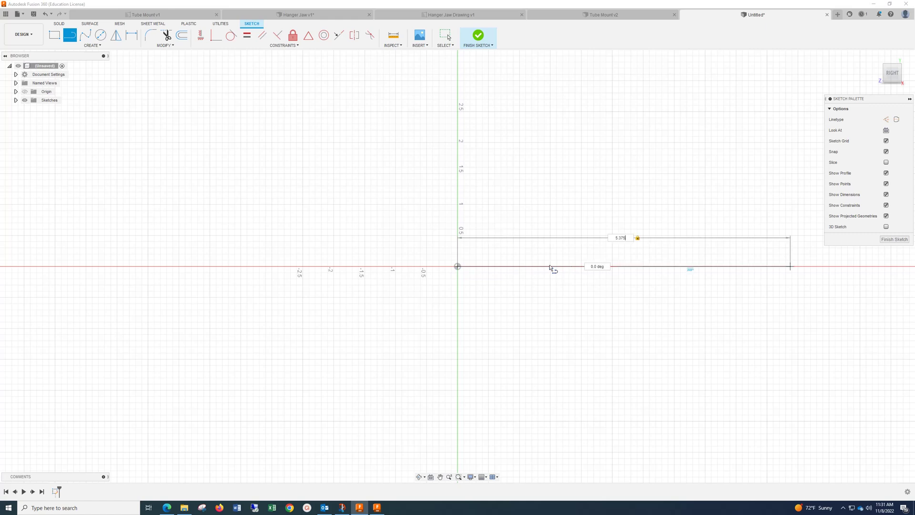
pyautogui.press('Escape')
pyautogui.scroll(-3, 550, 267)
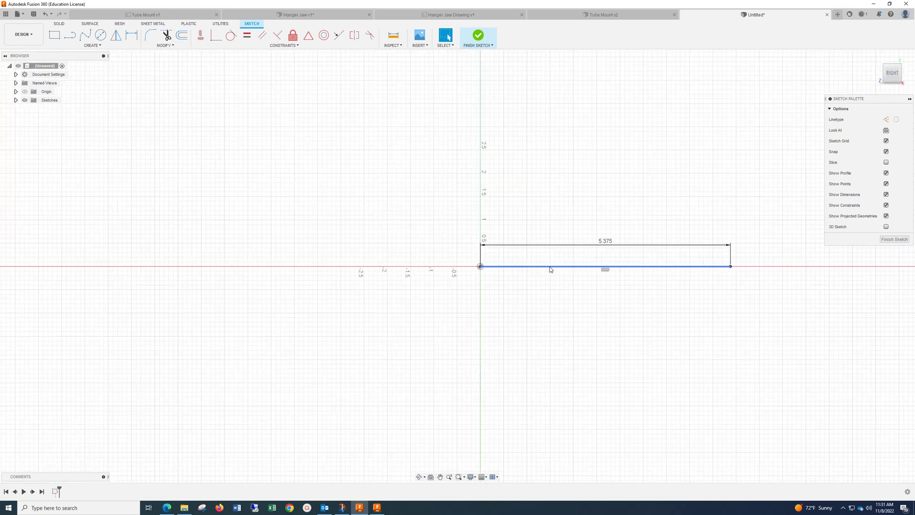
# Draw a vertical line 5.375 in long upward from the far end of the horizontal base line.
pyautogui.scroll(-1, 550, 267)
pyautogui.moveTo(550, 267); pyautogui.dragTo(388, 284, button='middle')
pyautogui.scroll(2, 558, 277)
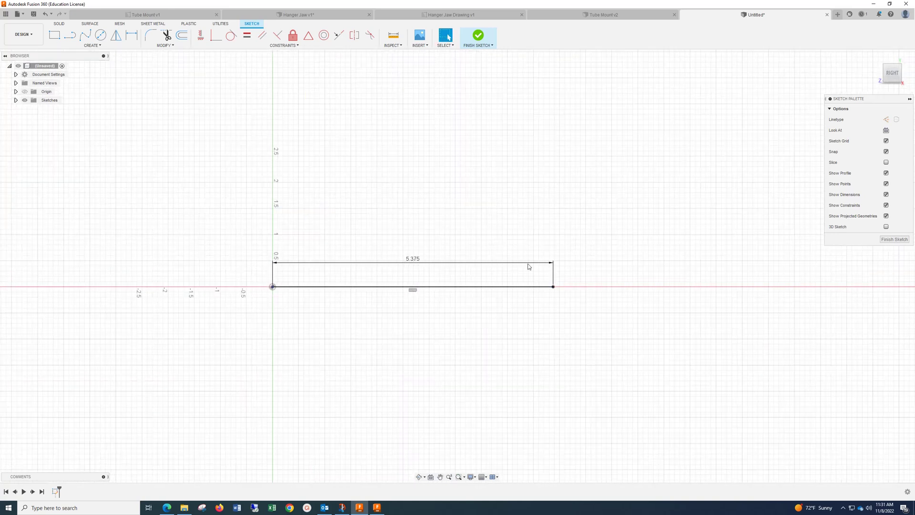
pyautogui.click(70, 36)
pyautogui.moveTo(553, 287); pyautogui.dragTo(553, 221)
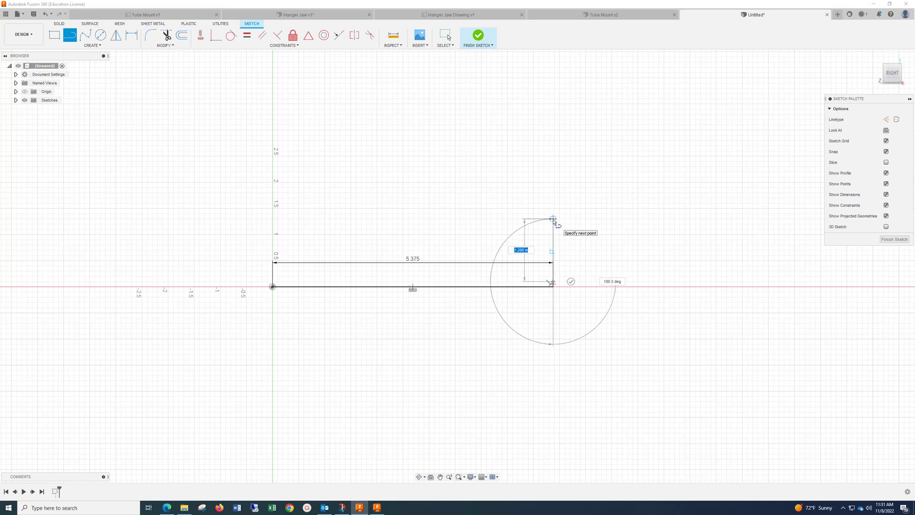
pyautogui.write('5.375')
pyautogui.press('Tab')
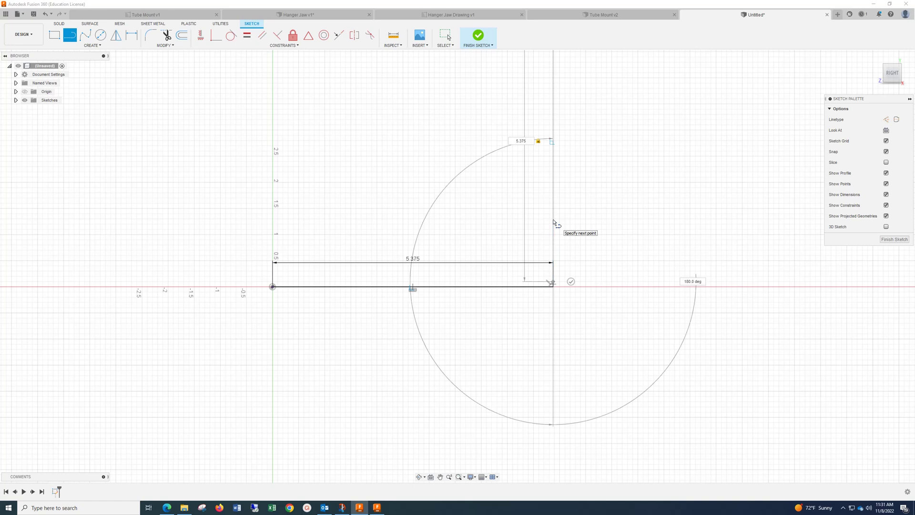
pyautogui.press('Return')
pyautogui.scroll(1, 553, 219)
pyautogui.scroll(-4, 554, 222)
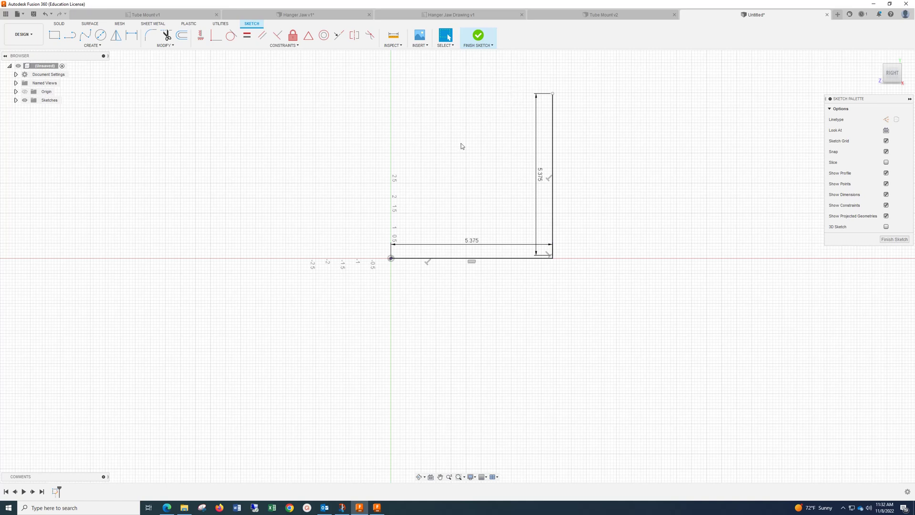
pyautogui.moveTo(488, 158); pyautogui.dragTo(478, 283, button='middle')
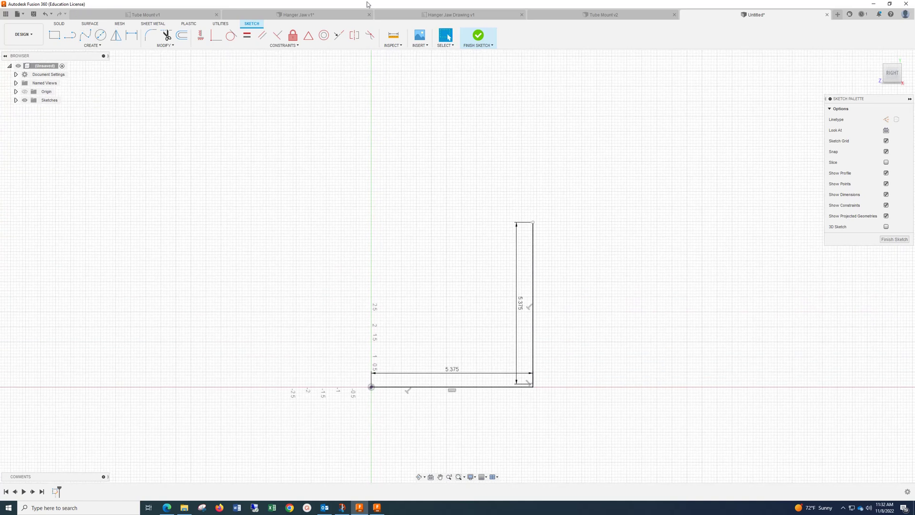
# Switch to the Tube Mount v2 design and open Sketch1 to examine the L-shaped side profile's dimensions.
pyautogui.click(575, 17)
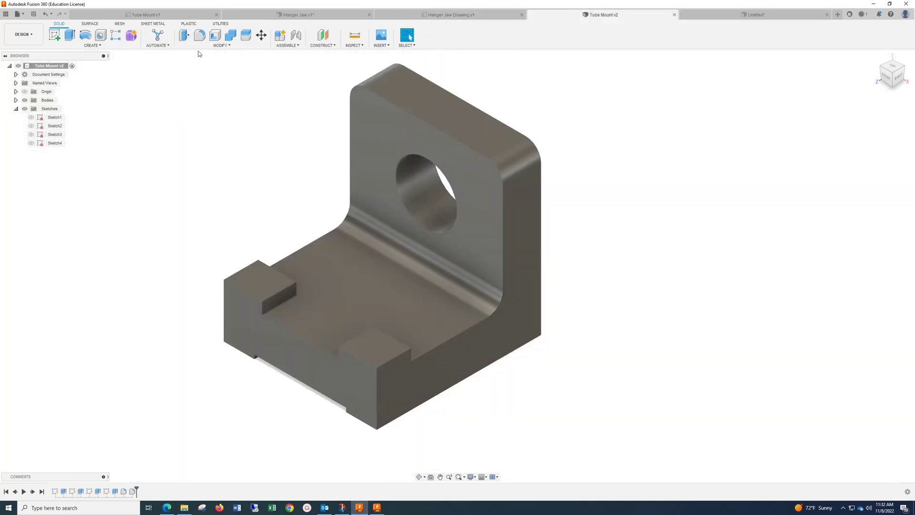
pyautogui.click(57, 119)
pyautogui.rightClick(57, 121)
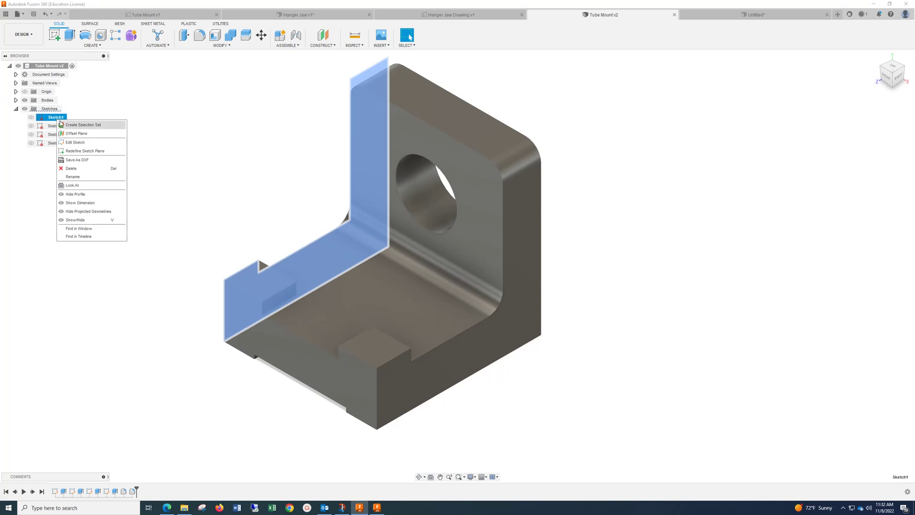
pyautogui.click(75, 147)
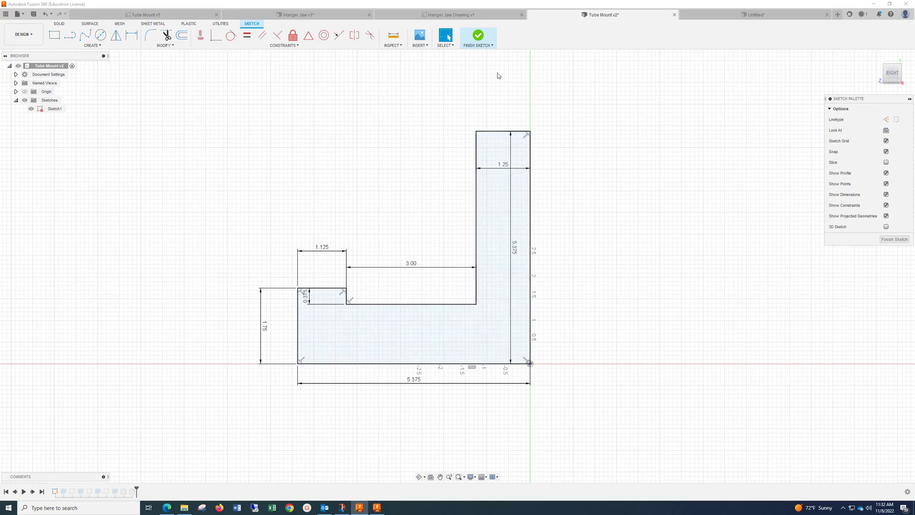
pyautogui.click(478, 35)
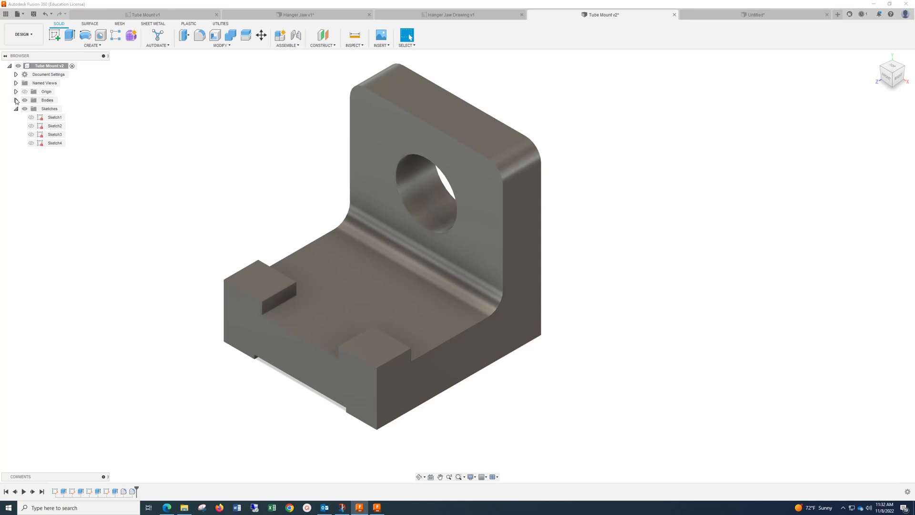
# Look over Sketch1's profile again and review the Extrude options without creating a feature.
pyautogui.click(16, 100)
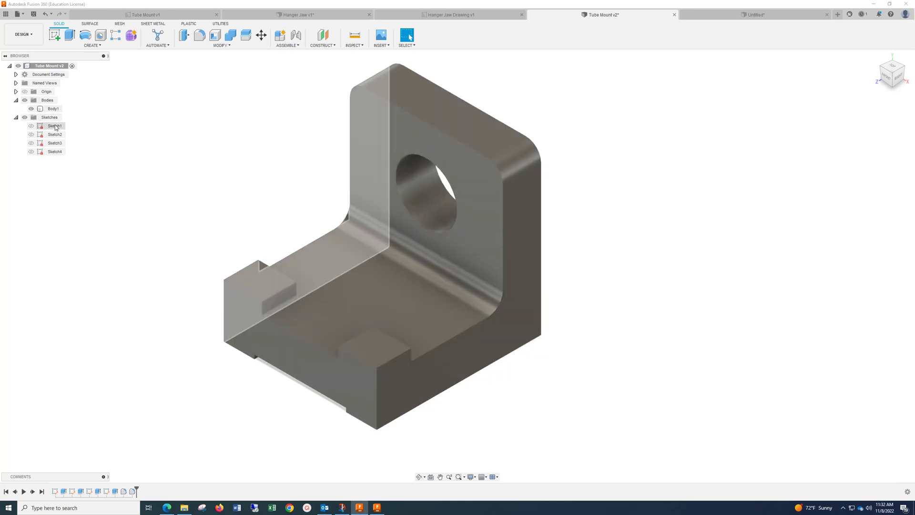
pyautogui.rightClick(55, 127)
pyautogui.click(71, 143)
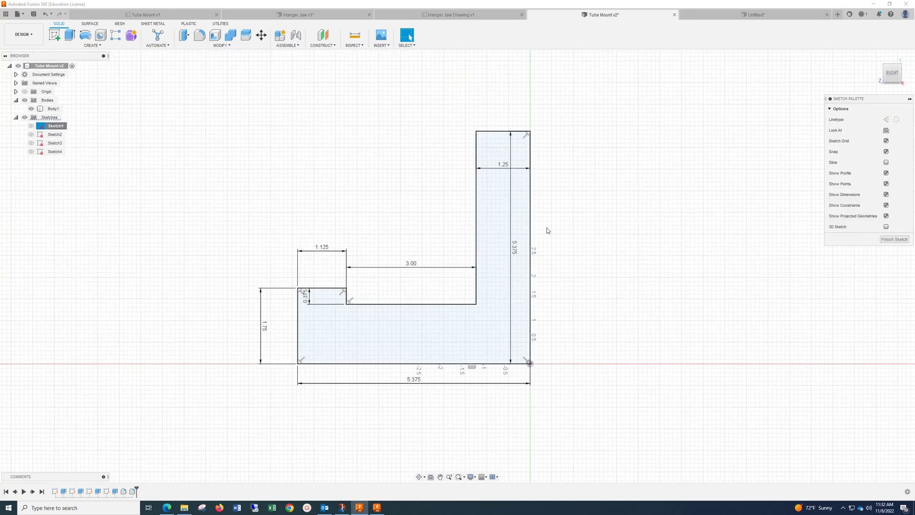
pyautogui.click(475, 36)
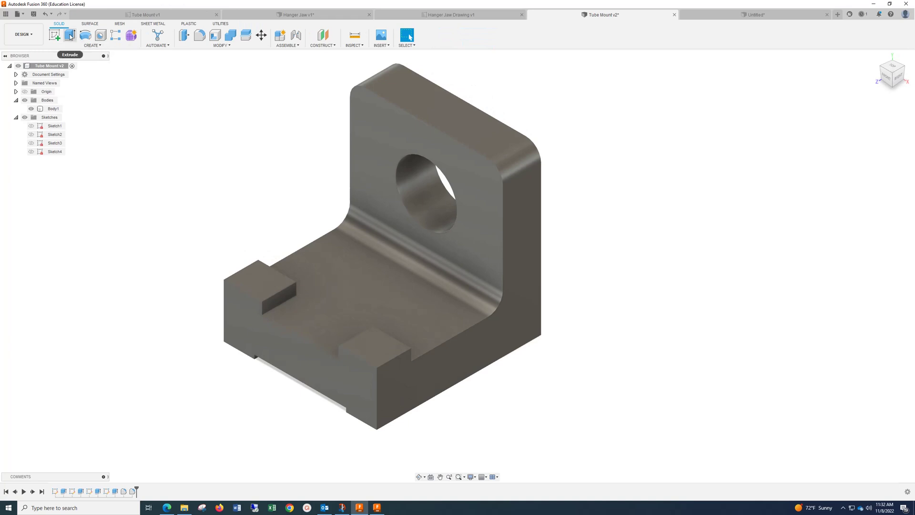
pyautogui.click(70, 37)
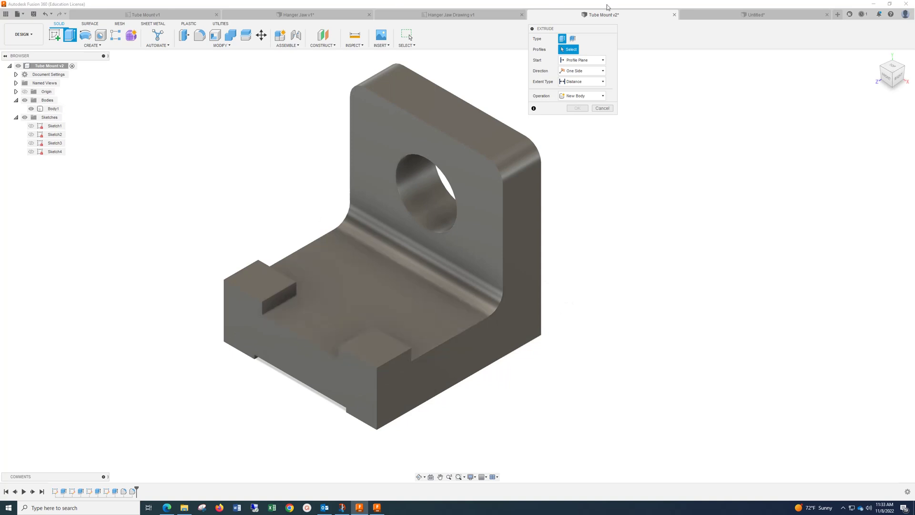
pyautogui.click(602, 108)
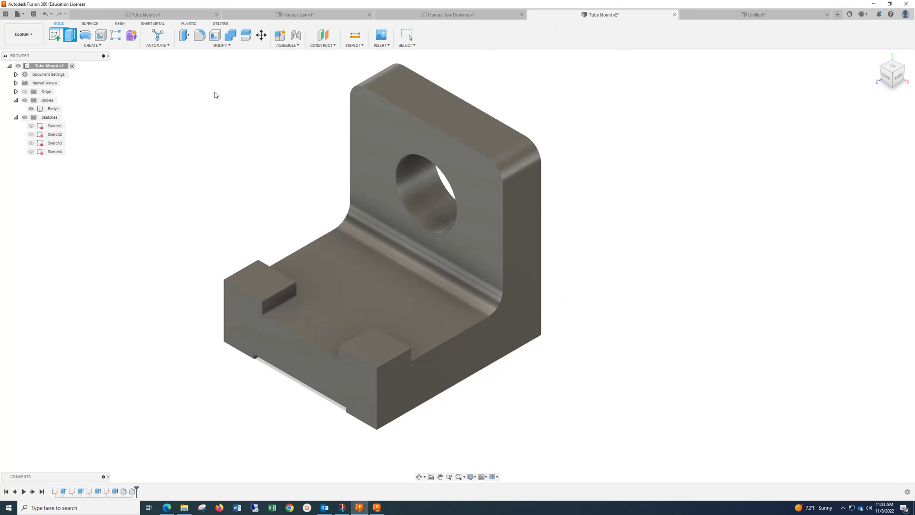
# Open Sketch2 to examine the bottom slot rectangle's size and position, and inspect the finished slot under the base.
pyautogui.click(53, 136)
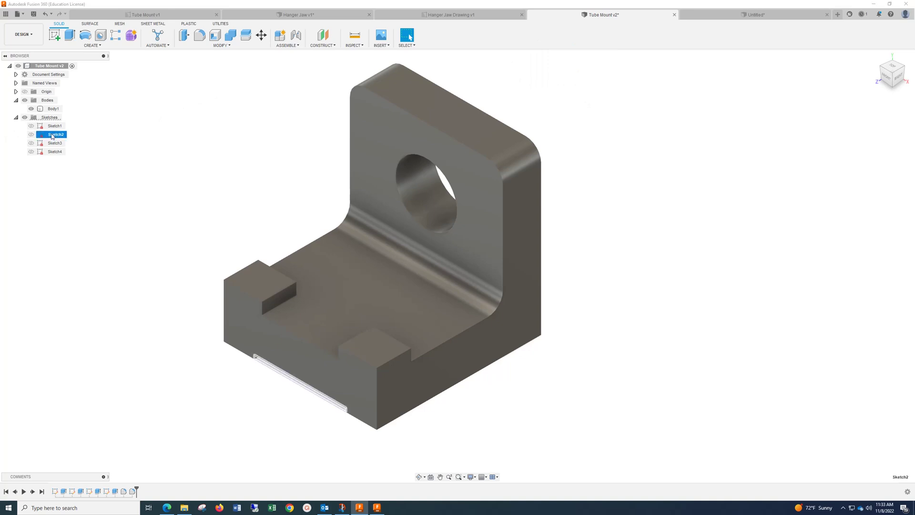
pyautogui.rightClick(53, 135)
pyautogui.click(71, 156)
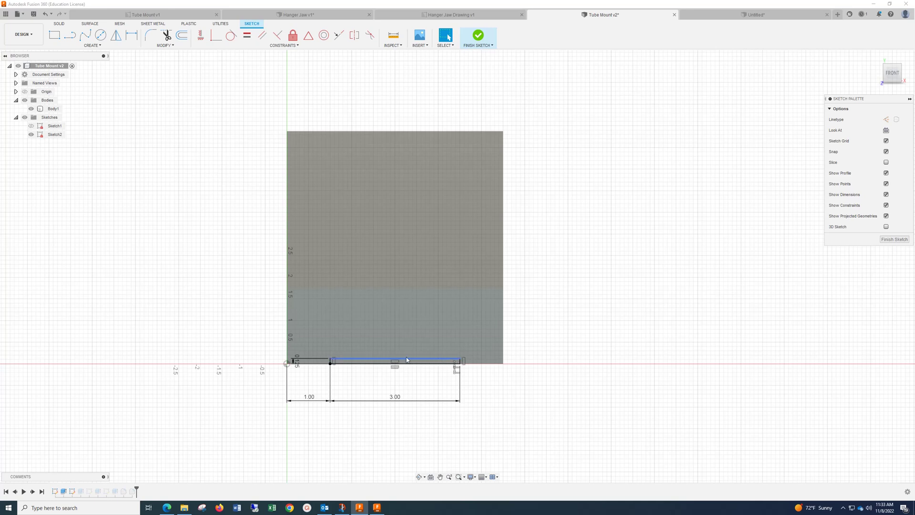
pyautogui.click(135, 38)
pyautogui.scroll(5, 331, 365)
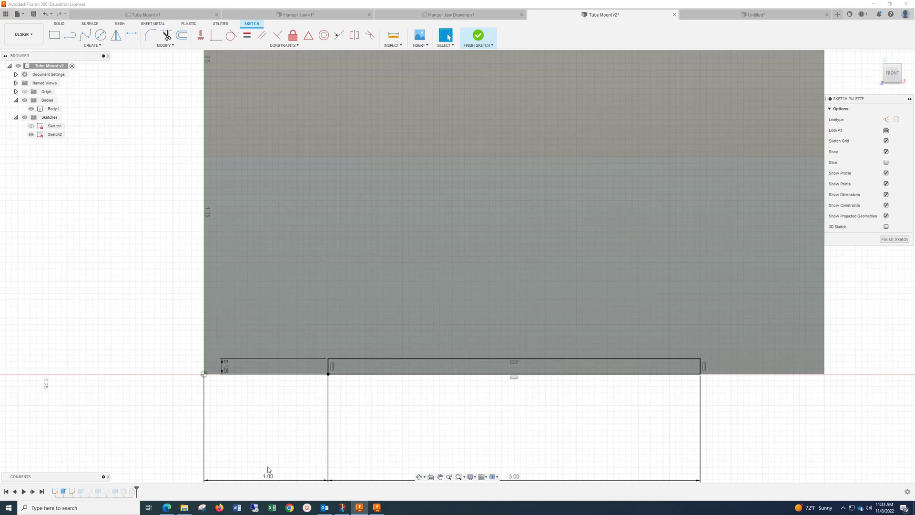
pyautogui.scroll(-2, 268, 474)
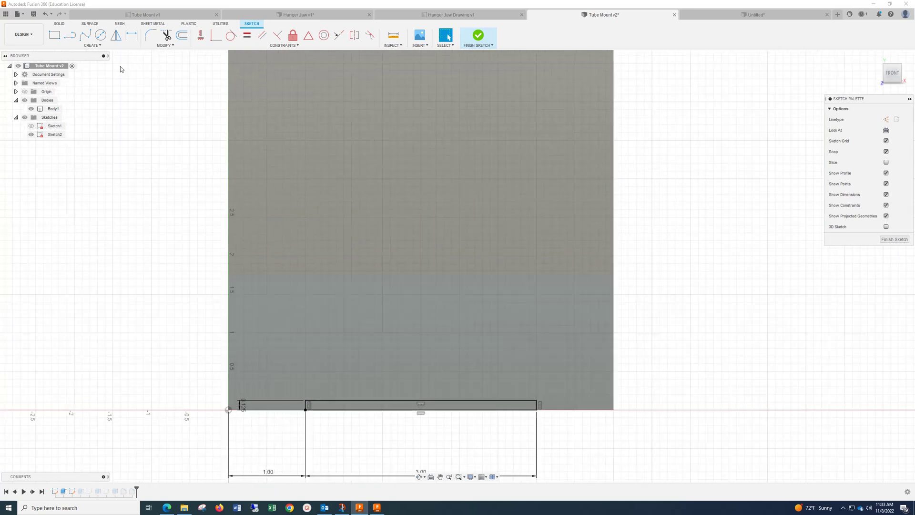
pyautogui.click(479, 36)
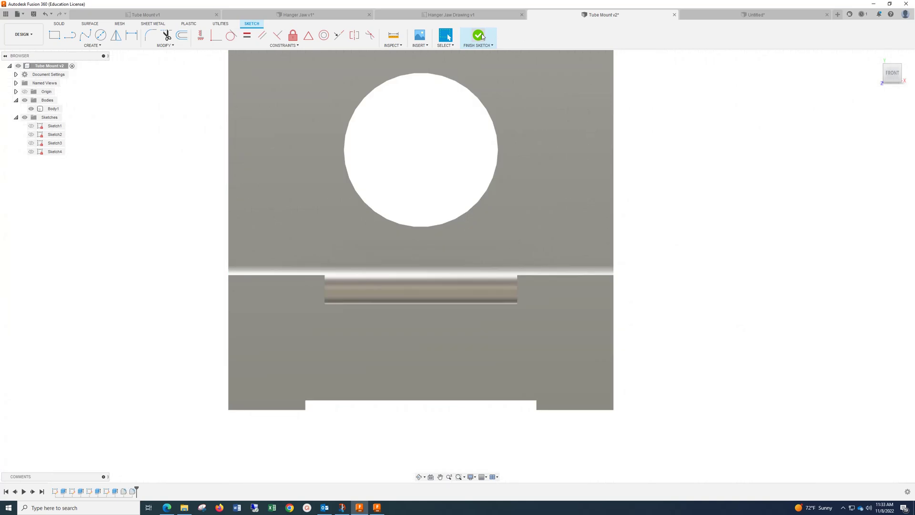
pyautogui.moveTo(893, 74); pyautogui.dragTo(884, 75)
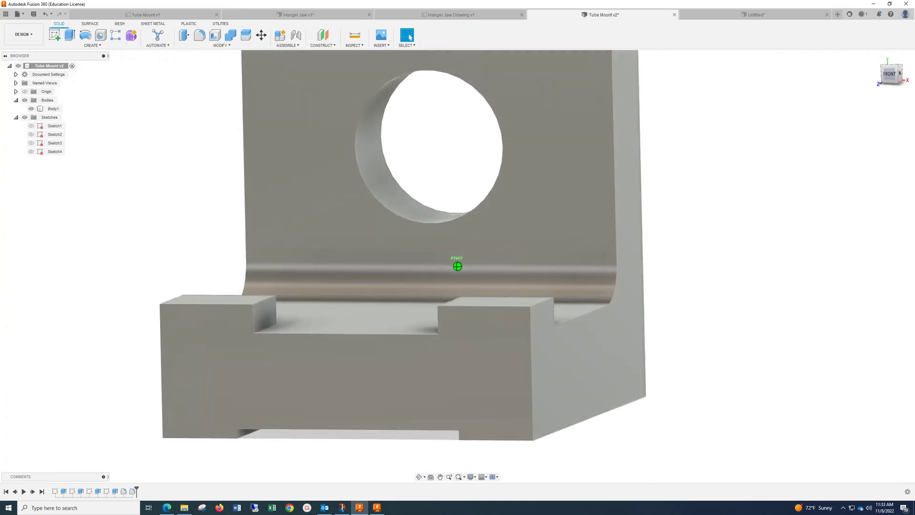
pyautogui.keyDown('shift'); pyautogui.moveTo(180, 68); pyautogui.dragTo(152, 67, button='middle'); pyautogui.keyUp('shift')
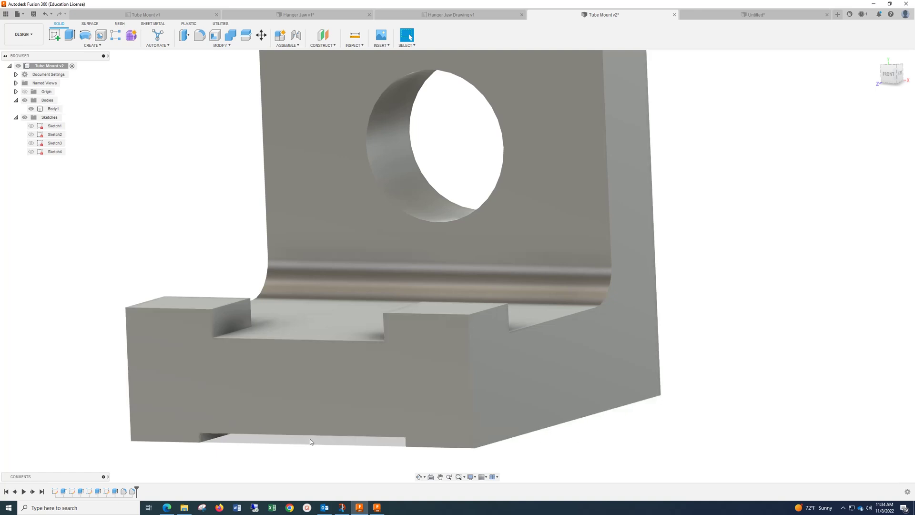
# Open Sketch3 to examine the dimensions of the rectangular notch cut in the base's raised front lip.
pyautogui.click(57, 144)
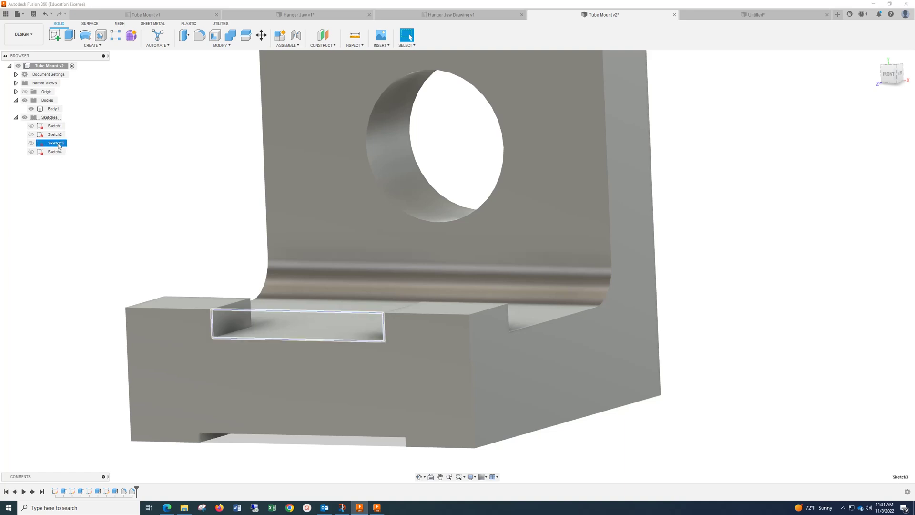
pyautogui.rightClick(59, 144)
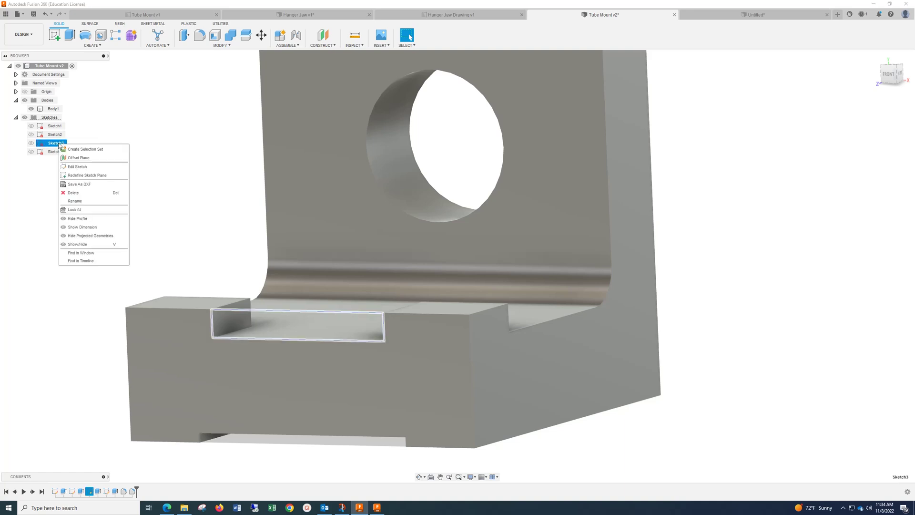
pyautogui.click(77, 167)
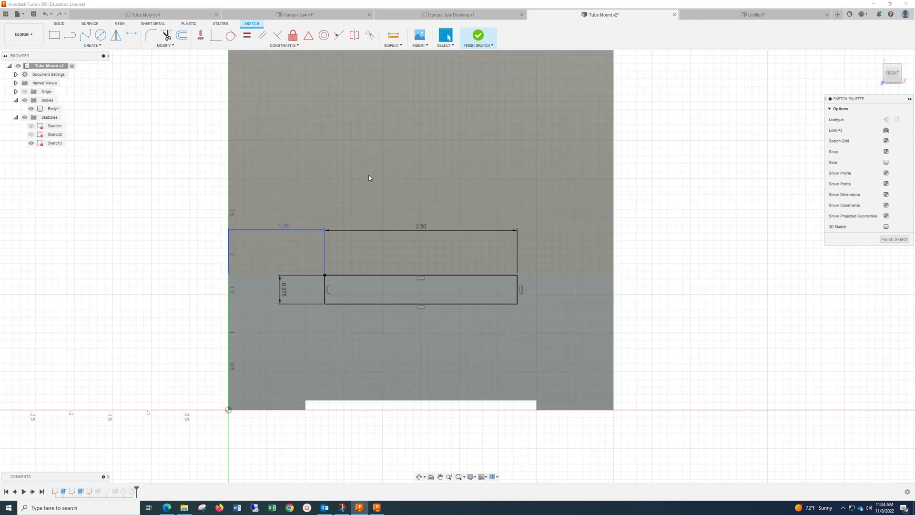
pyautogui.click(479, 36)
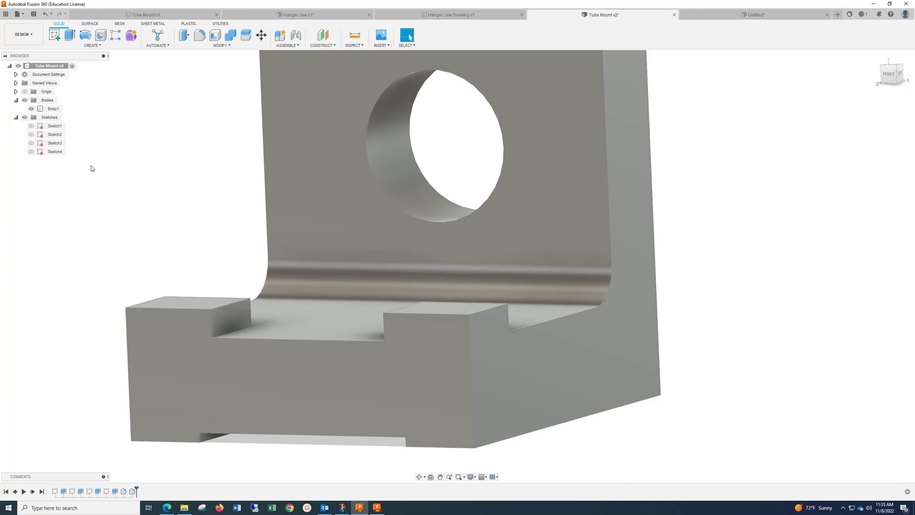
# Open Sketch4 to examine the diameter and position dimensions of the circular hole in the upright plate, and close the sketch.
pyautogui.rightClick(56, 152)
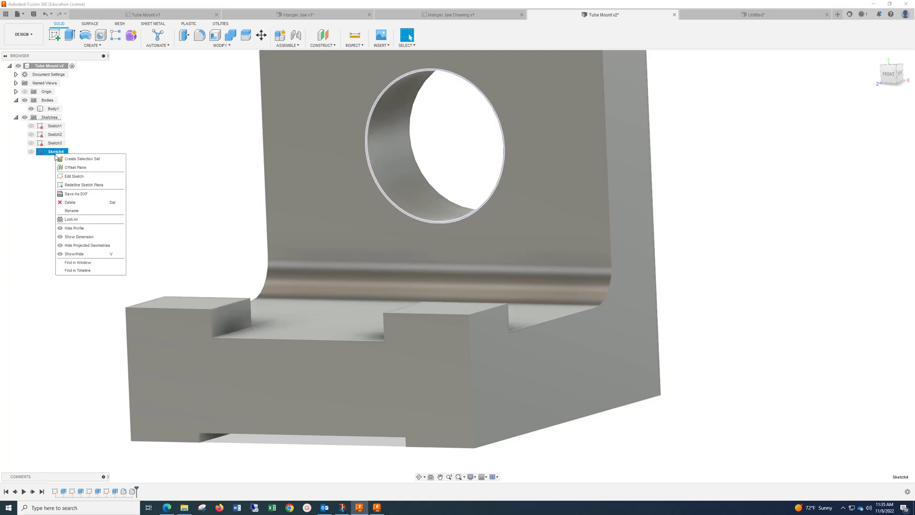
pyautogui.click(74, 176)
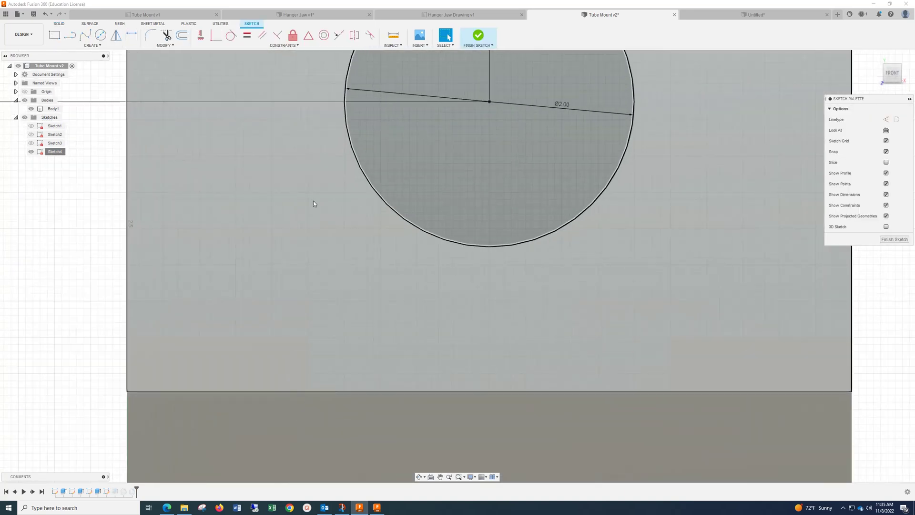
pyautogui.scroll(-3, 314, 200)
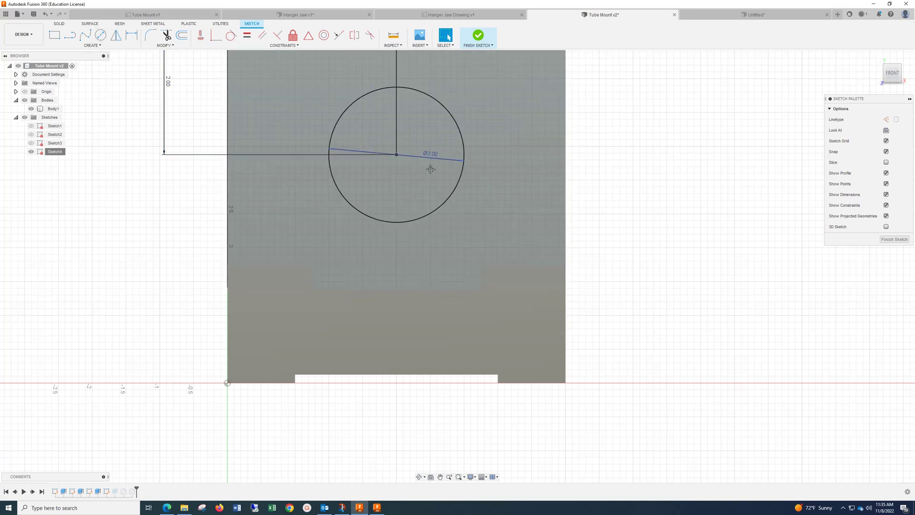
pyautogui.moveTo(429, 167)
pyautogui.mouseDown(button='middle')
pyautogui.moveTo(425, 205)
pyautogui.moveTo(455, 286)
pyautogui.mouseUp(button='middle')
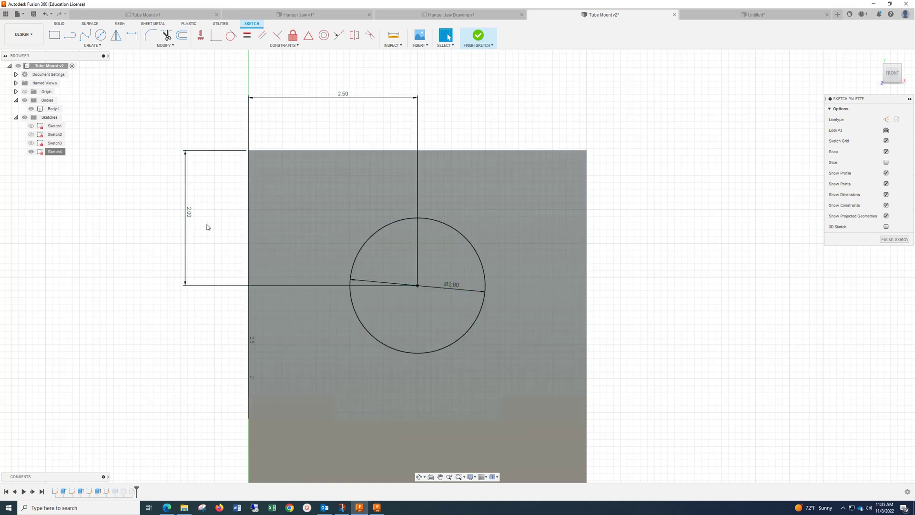
pyautogui.click(479, 38)
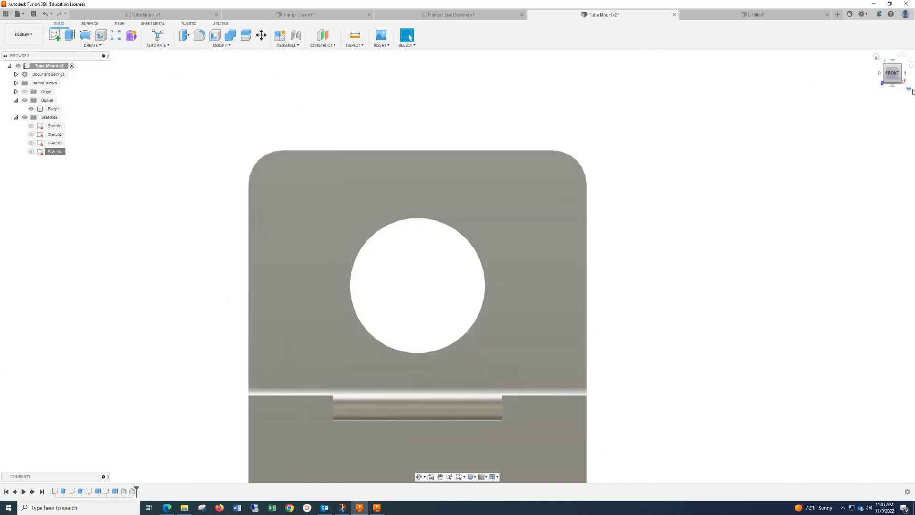
# Inspect the finished bracket's rounded upper corners and inner bend, and review the Fillet options without creating a feature.
pyautogui.moveTo(897, 78); pyautogui.dragTo(824, 94)
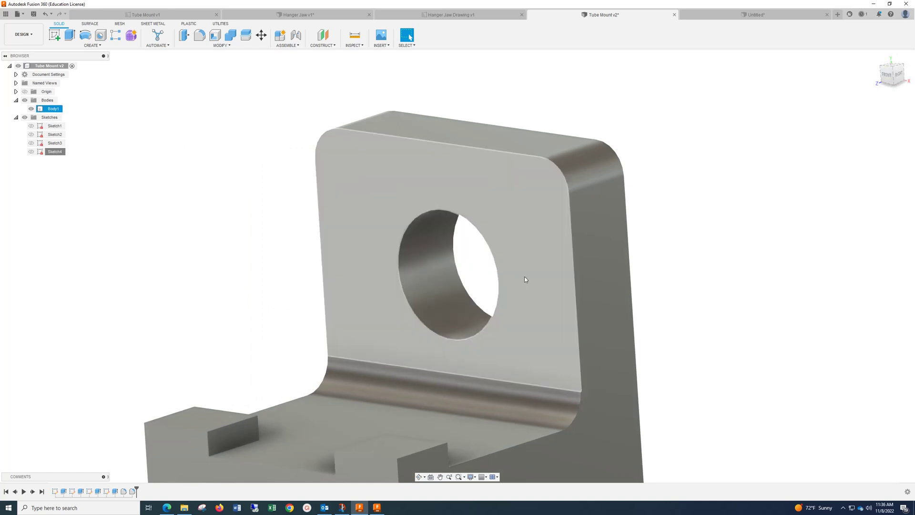
pyautogui.scroll(-6, 417, 286)
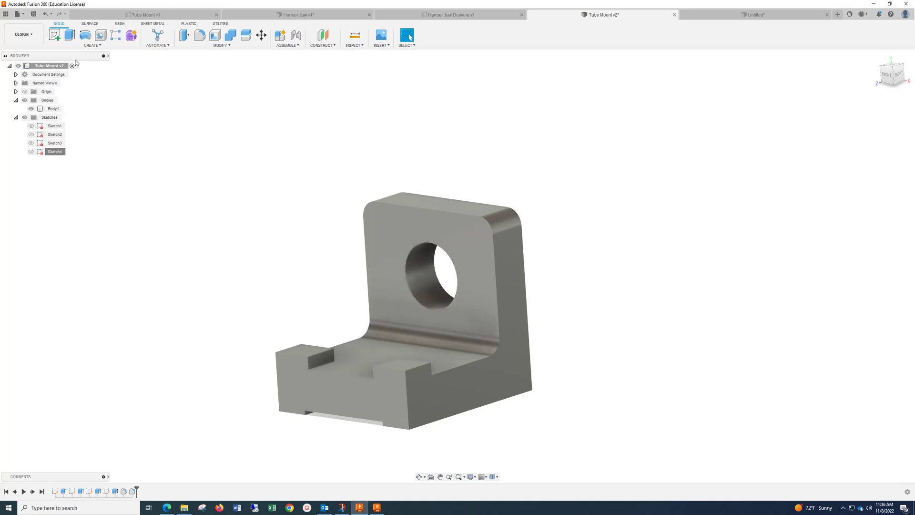
pyautogui.click(200, 35)
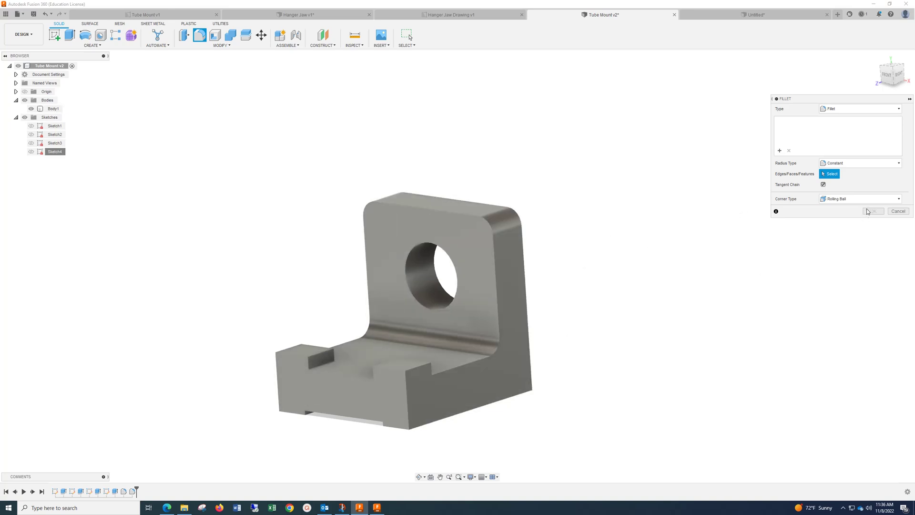
pyautogui.click(898, 211)
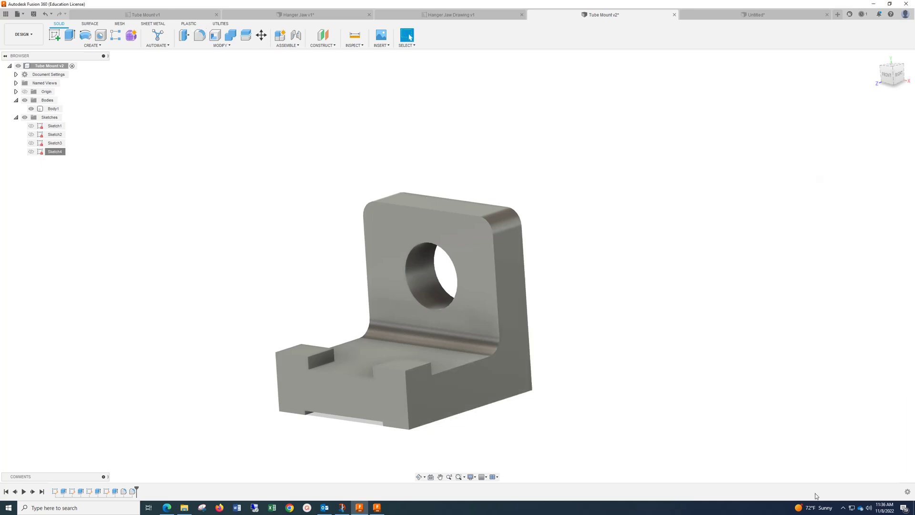
pyautogui.click(844, 509)
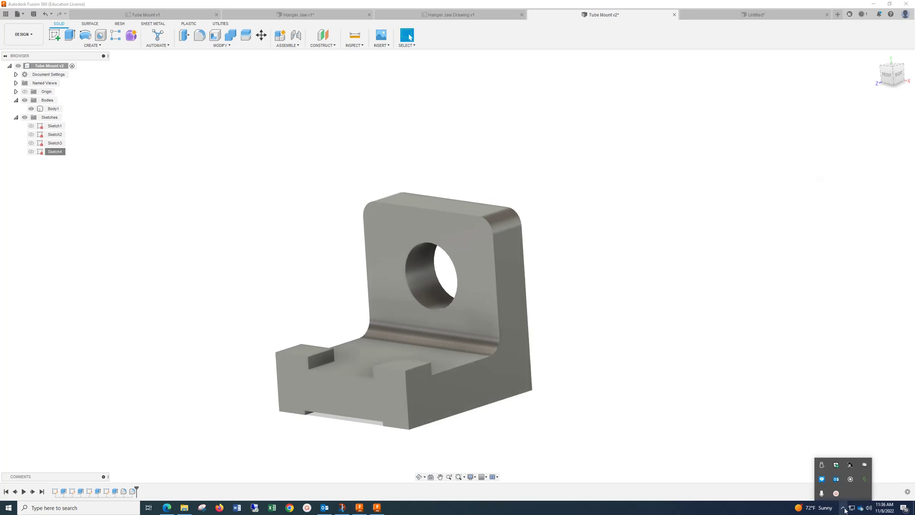
pyautogui.click(836, 493)
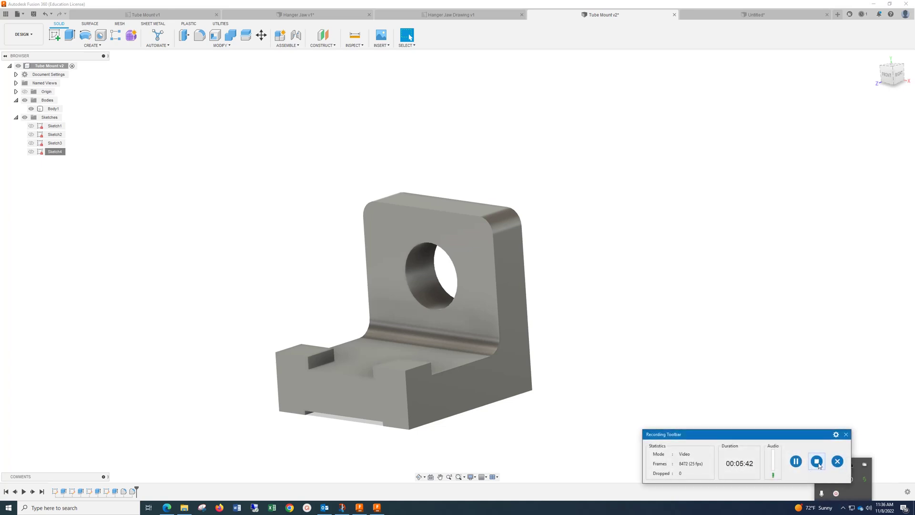